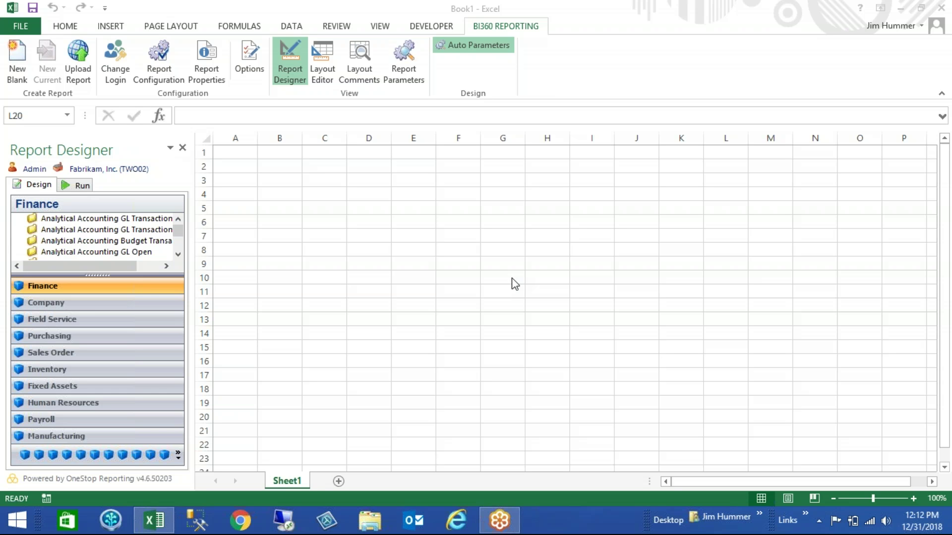
Step: Place the Account String field from Finance's Actual Summary in cell B7 and create a new selection group on the row
click(119, 369)
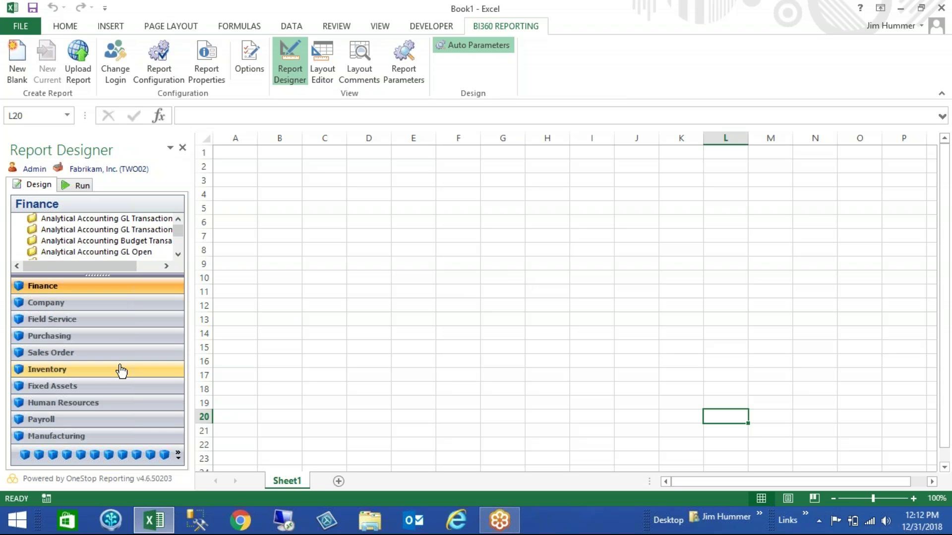
click(119, 284)
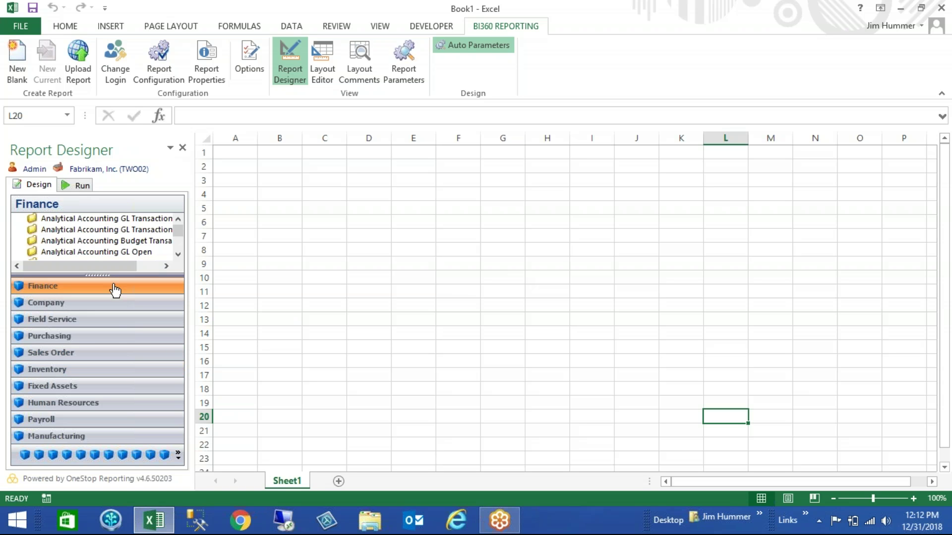
drag(118, 284, 119, 368)
click(69, 307)
click(20, 308)
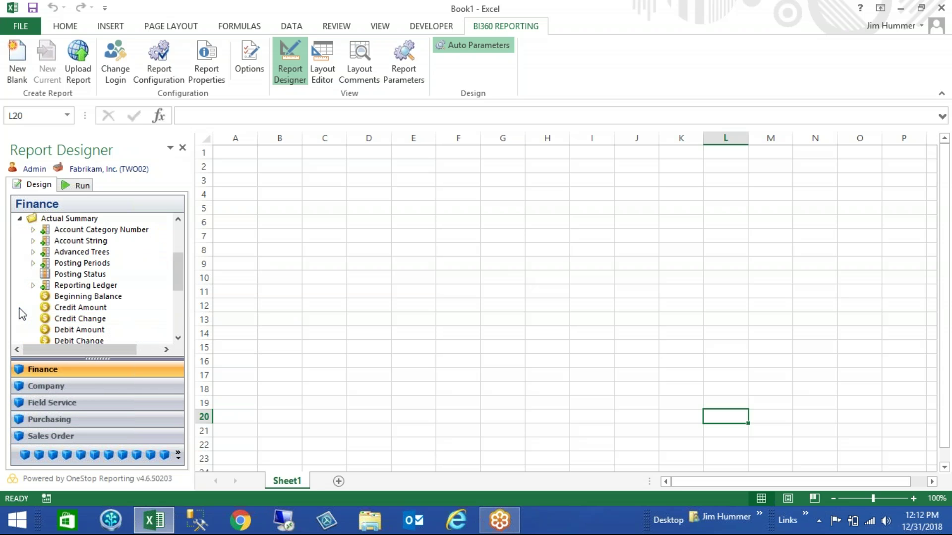
drag(69, 246, 285, 242)
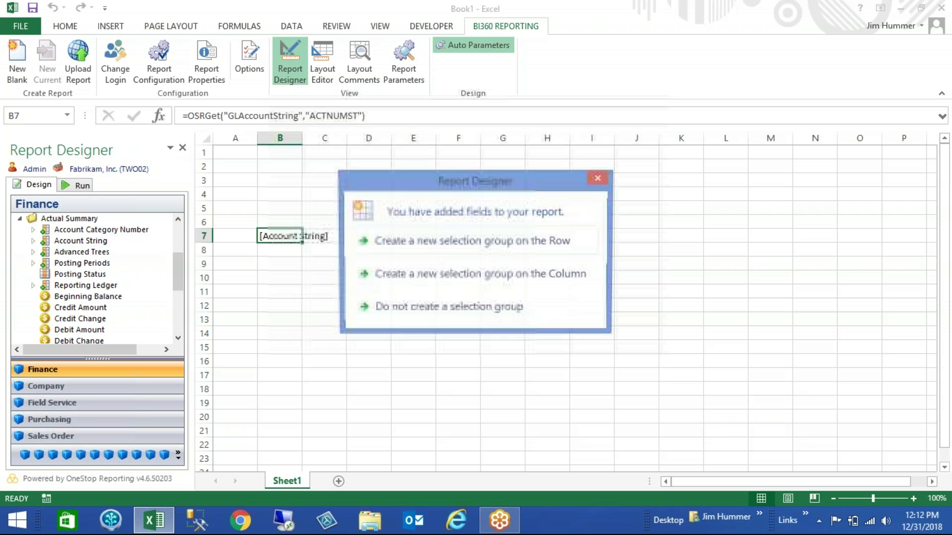
click(442, 242)
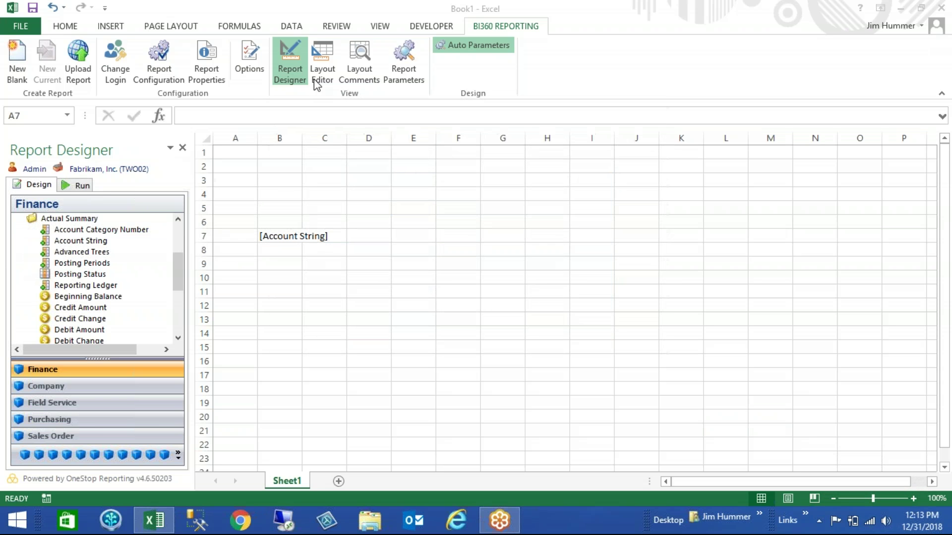
Step: In the Layout Editor, replace row 7's Account String filter with an Account filter set to Begins with 4
click(327, 74)
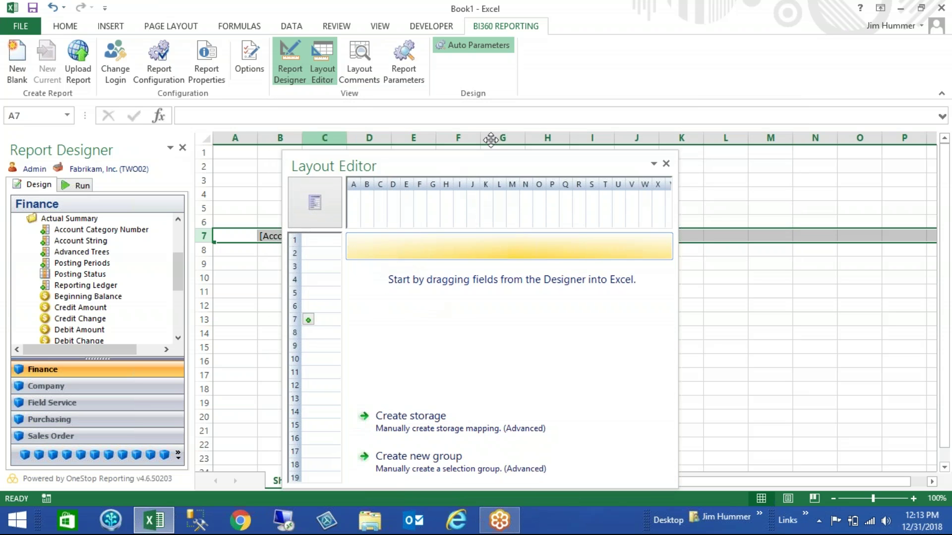
click(374, 268)
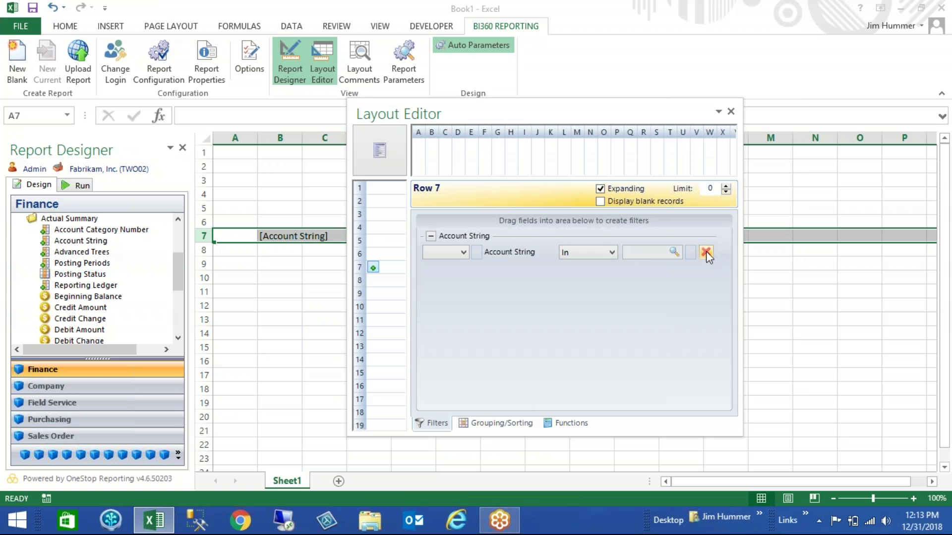
click(706, 252)
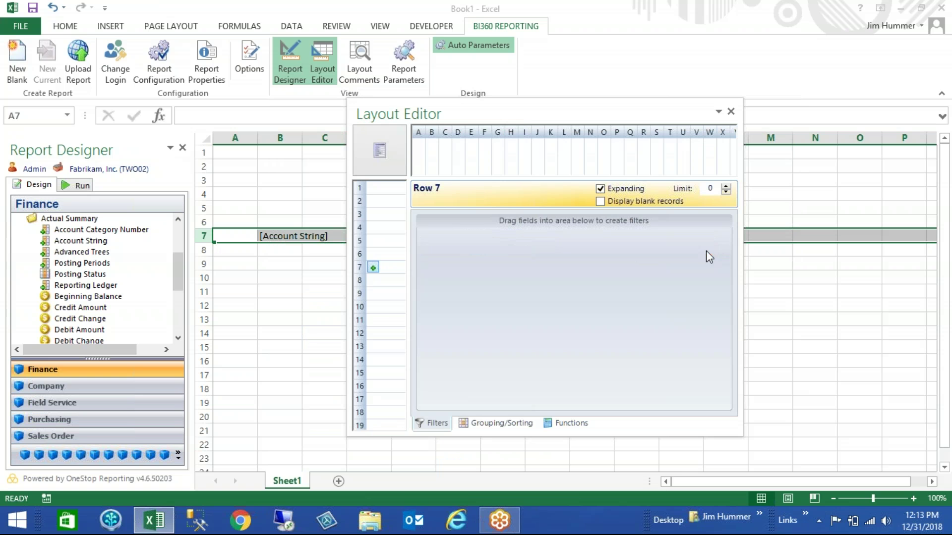
click(34, 241)
drag(89, 231, 639, 287)
click(613, 253)
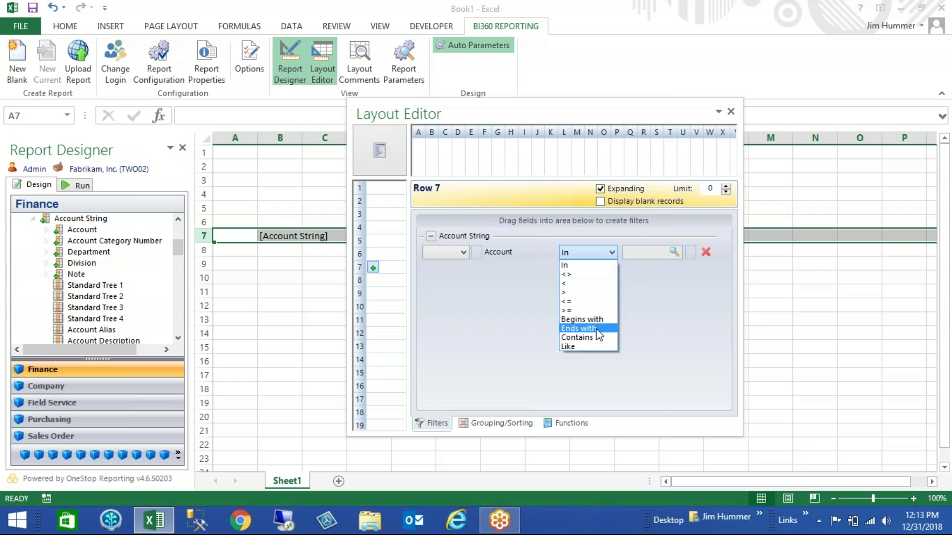
click(607, 316)
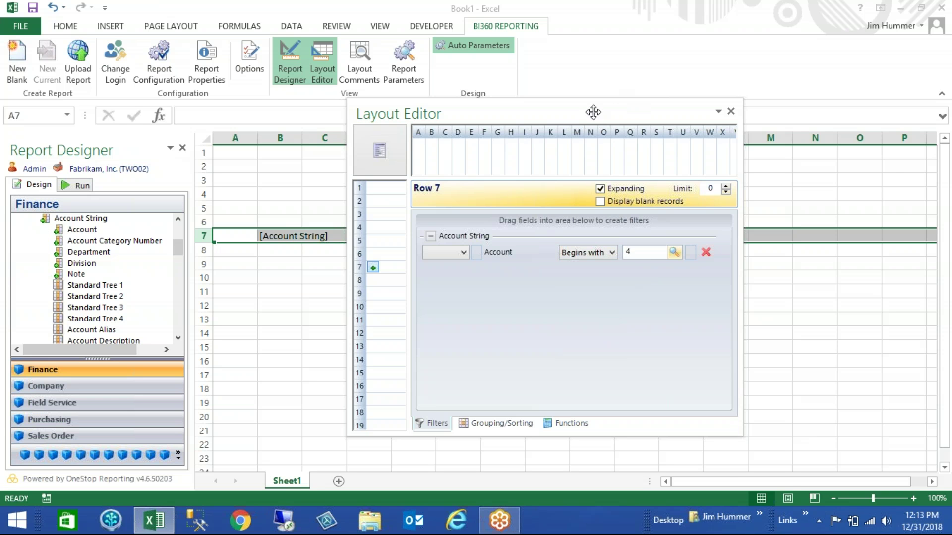
Step: Add the Account Description field to cell C7 and widen columns B and C to fit their field names
drag(594, 112, 769, 168)
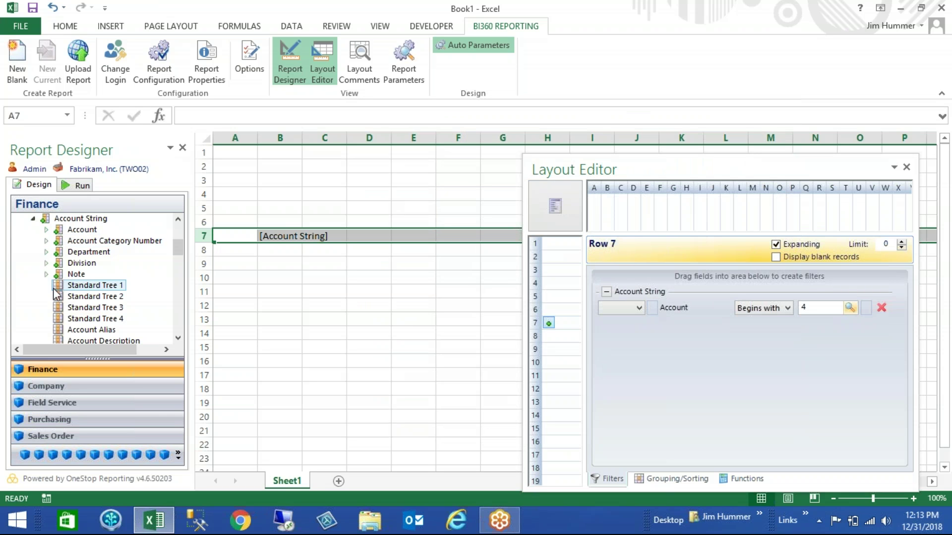
drag(101, 338, 324, 236)
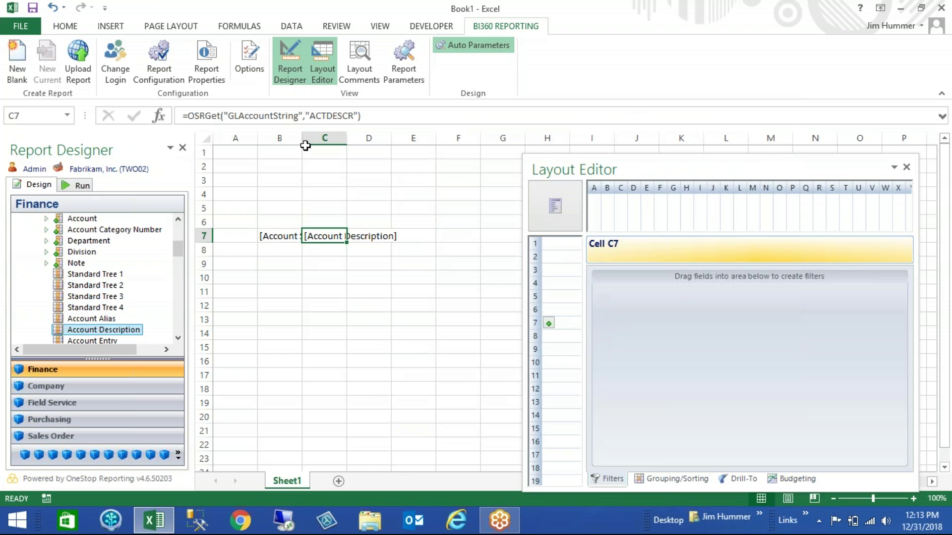
double_click(303, 138)
drag(376, 138, 435, 143)
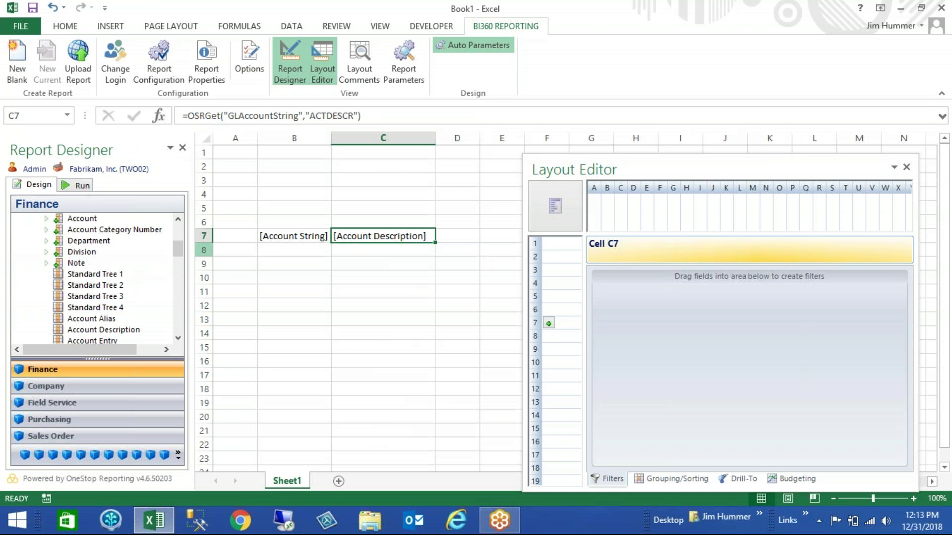
Step: Add the Period Change field from Actual Summary to cell D7
drag(176, 244, 176, 231)
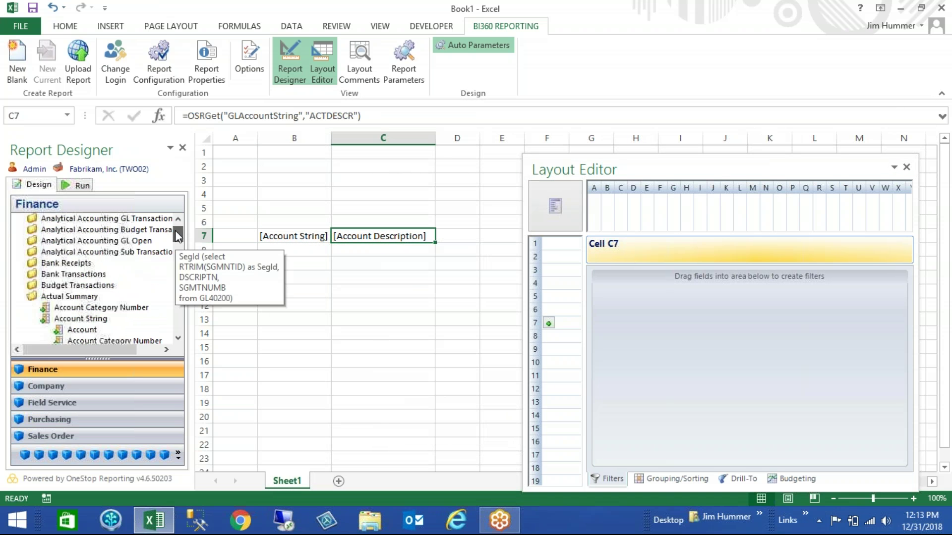
click(33, 318)
drag(177, 247, 175, 292)
click(81, 296)
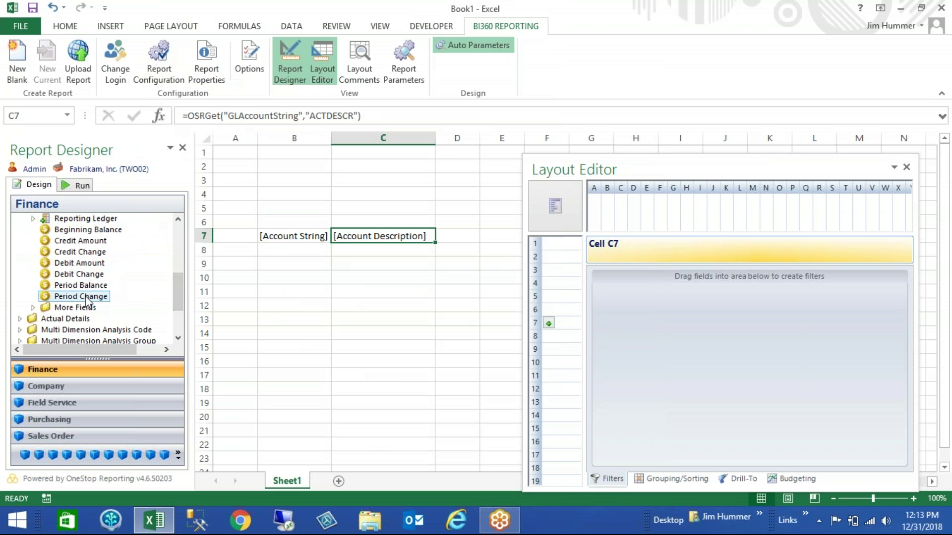
drag(81, 296, 460, 234)
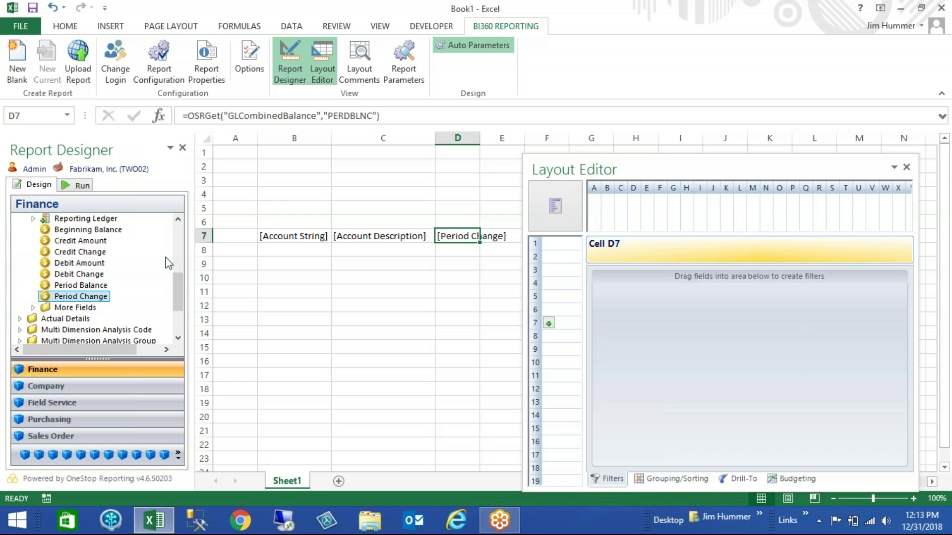
Step: Add the Budget Amount field from Budget Transactions to cell E7 and move the Layout Editor clear of the report columns
scroll(180, 275, up, 3)
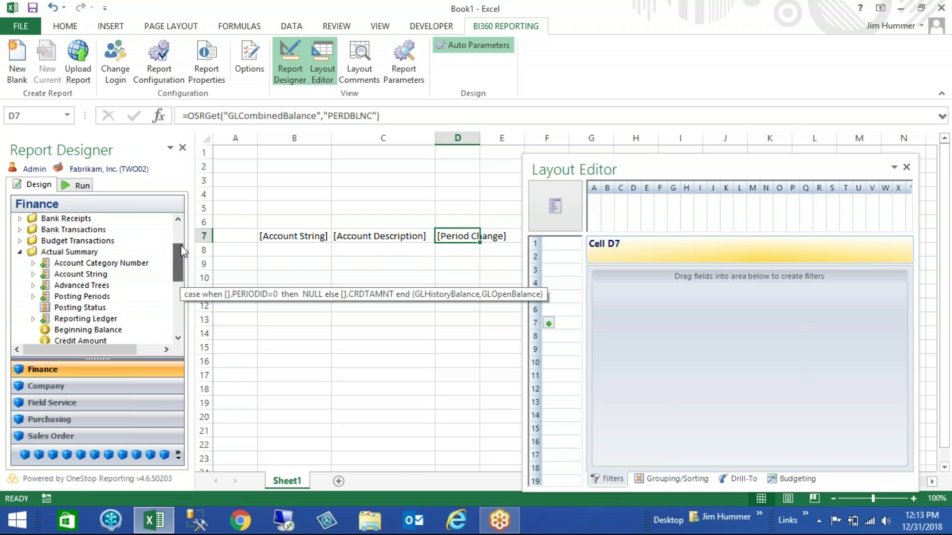
click(20, 252)
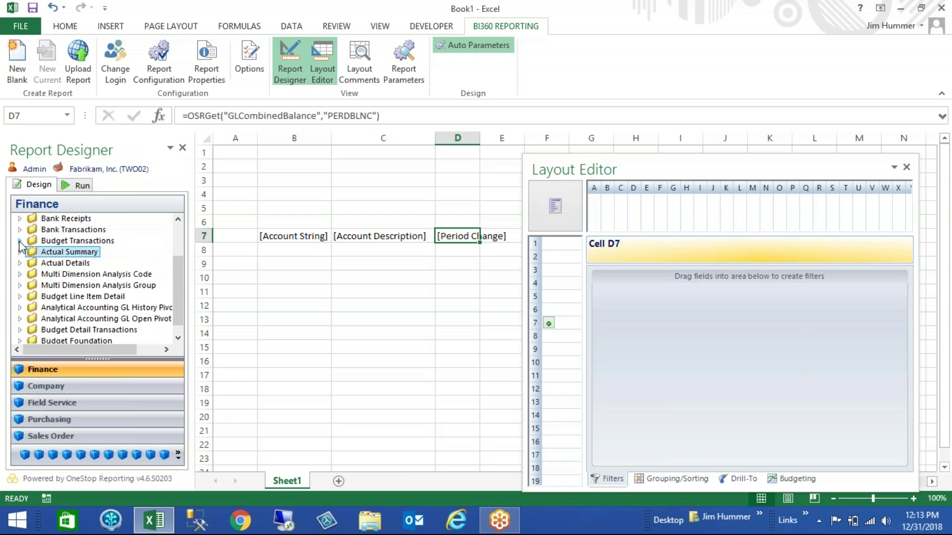
click(19, 240)
scroll(180, 275, down, 1)
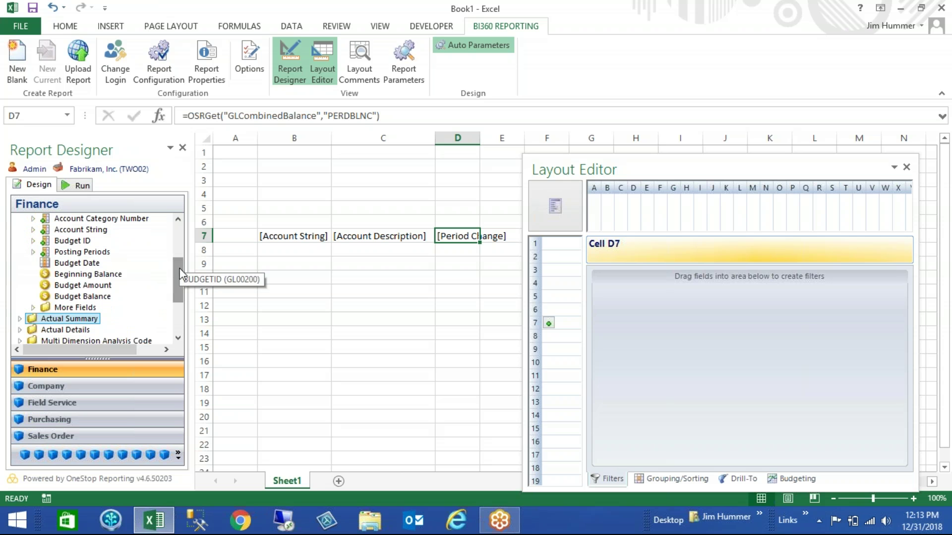
drag(95, 287, 502, 239)
drag(682, 164, 757, 159)
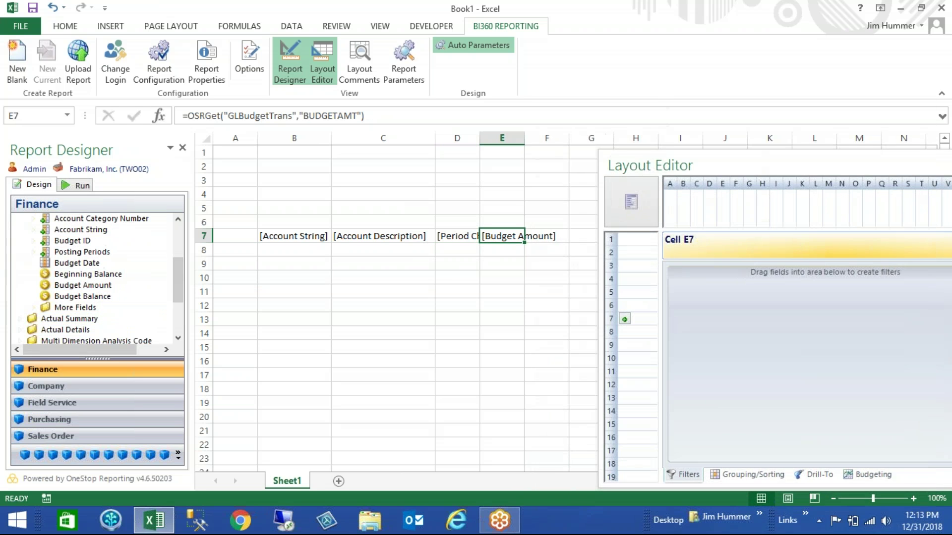
Step: Apply the This Period This Year function at cell D3 and extend its column group to cover columns D:E
click(177, 455)
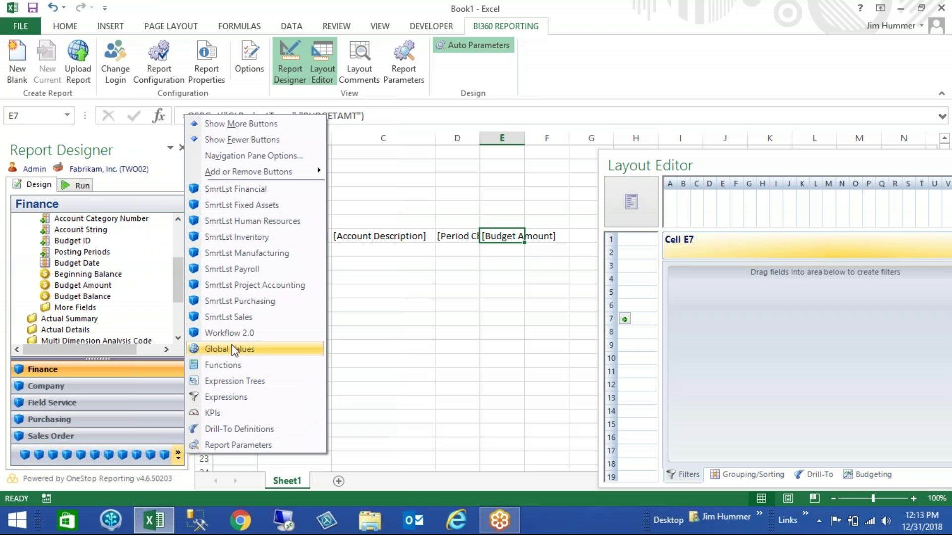
click(225, 366)
drag(78, 223, 457, 180)
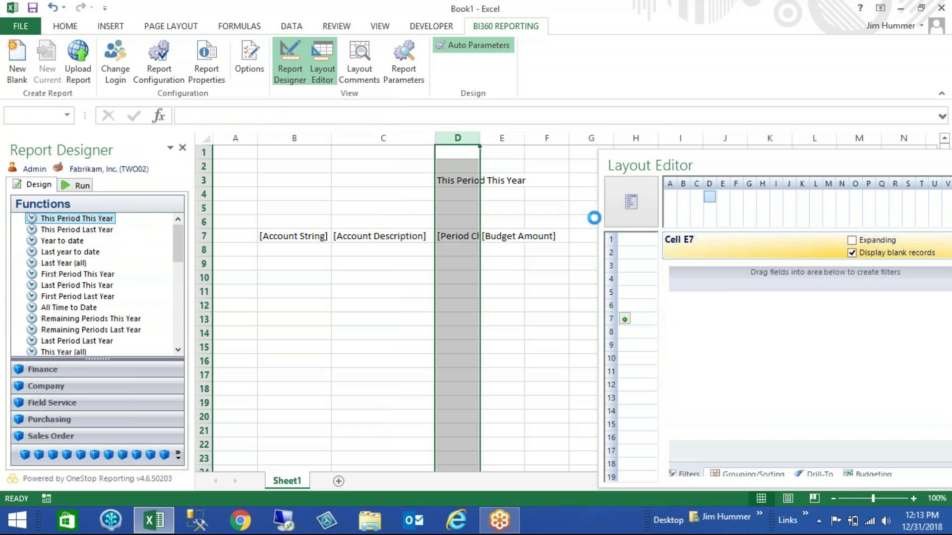
drag(714, 196, 730, 200)
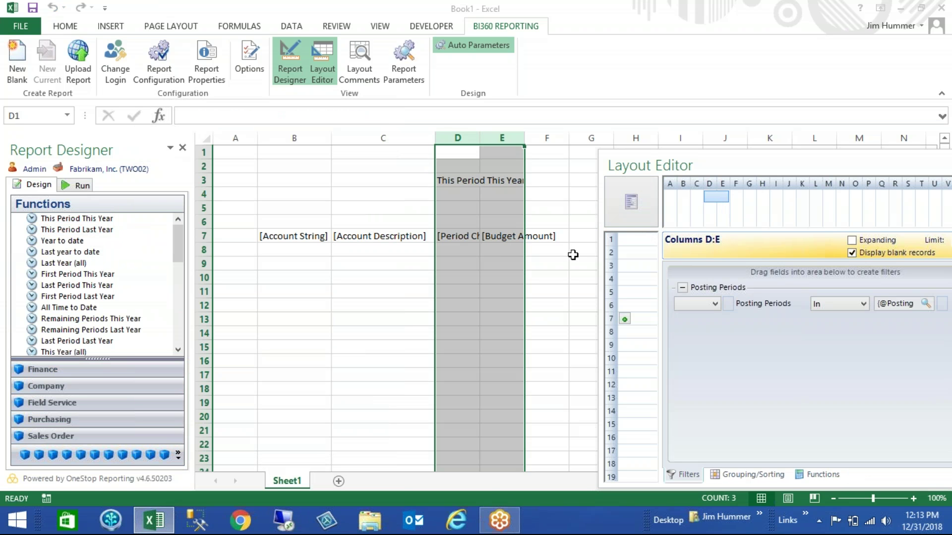
Step: Widen columns D and E to fit their field names and clear the This Period This Year label from cell D3
mouse_move(524, 138)
mouse_down()
mouse_move(546, 138)
mouse_move(503, 138)
mouse_move(514, 138)
mouse_up()
drag(739, 163, 841, 178)
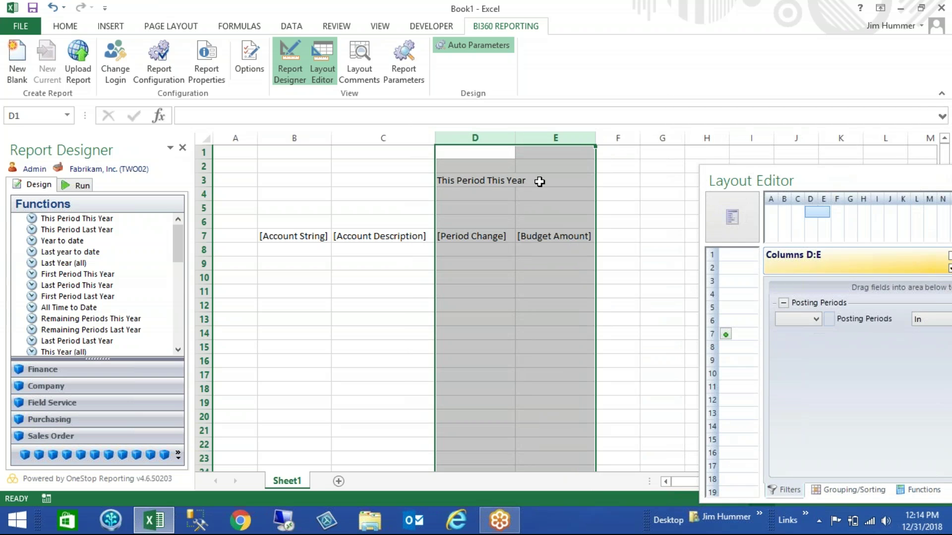
click(494, 181)
key(BackSpace)
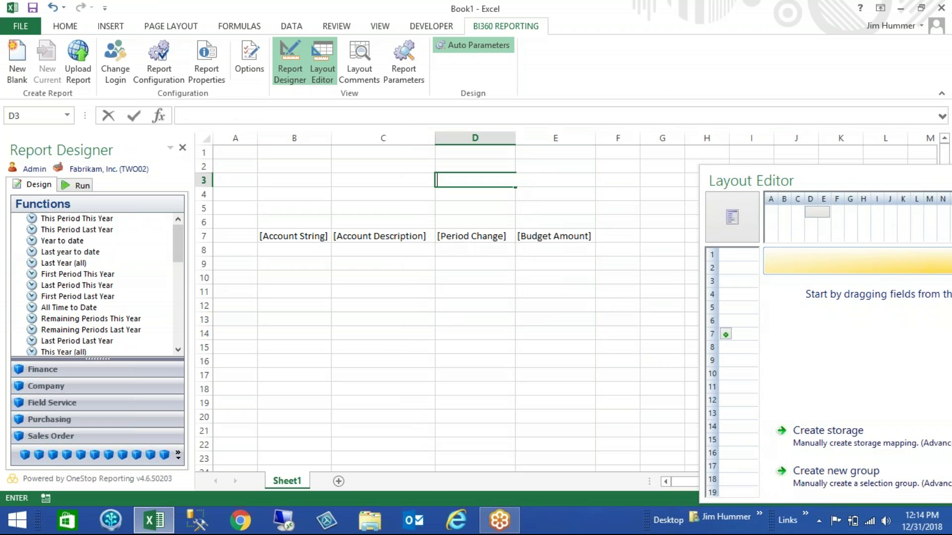
Step: Enter the variance formula =D7-E7 in cell F7
click(616, 236)
text(=)
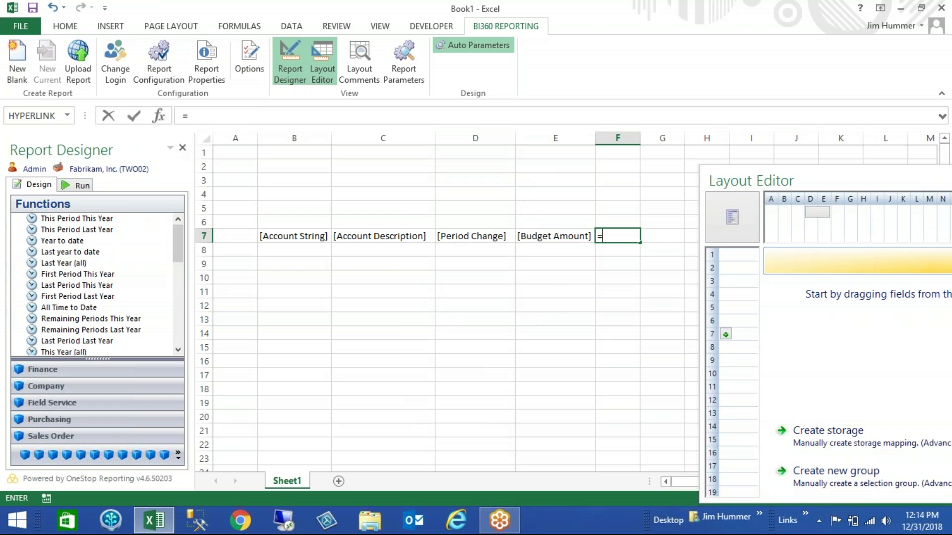
click(476, 236)
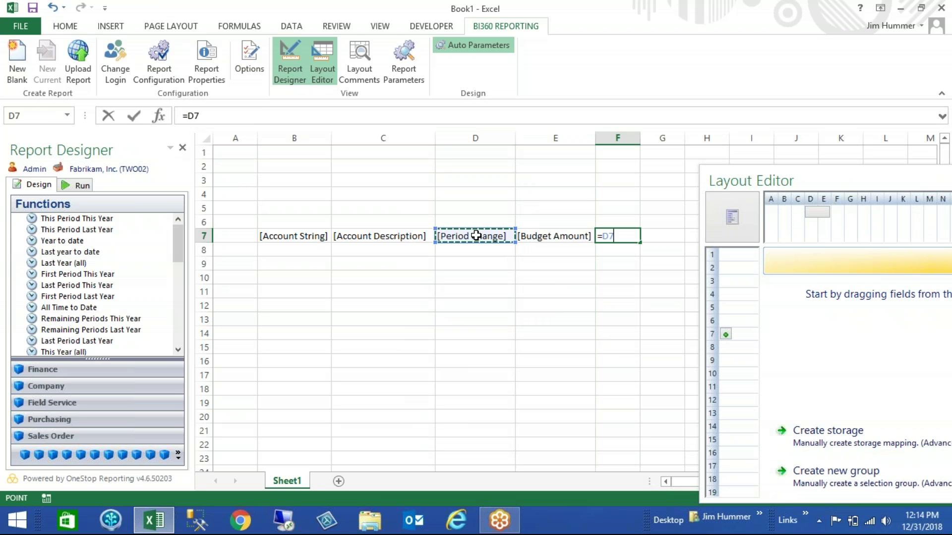
text(-)
click(551, 237)
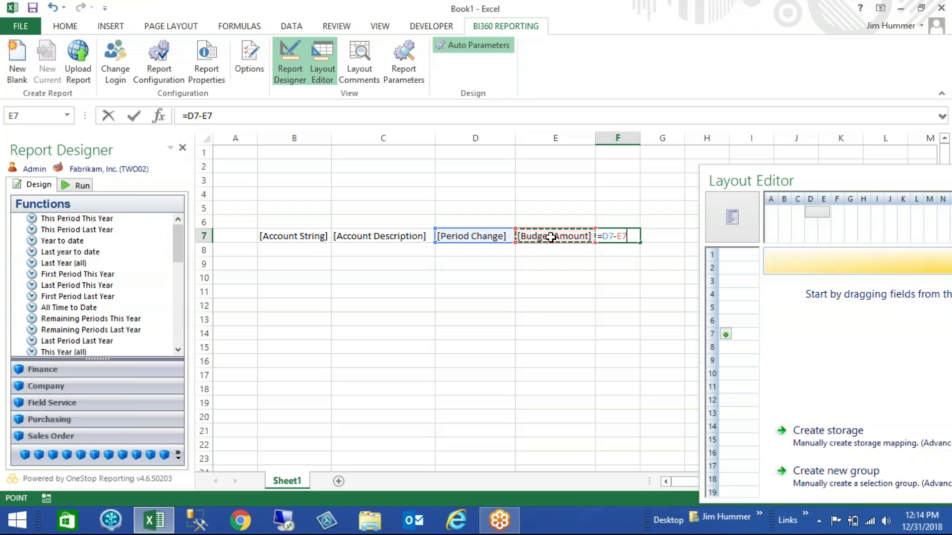
key(Return)
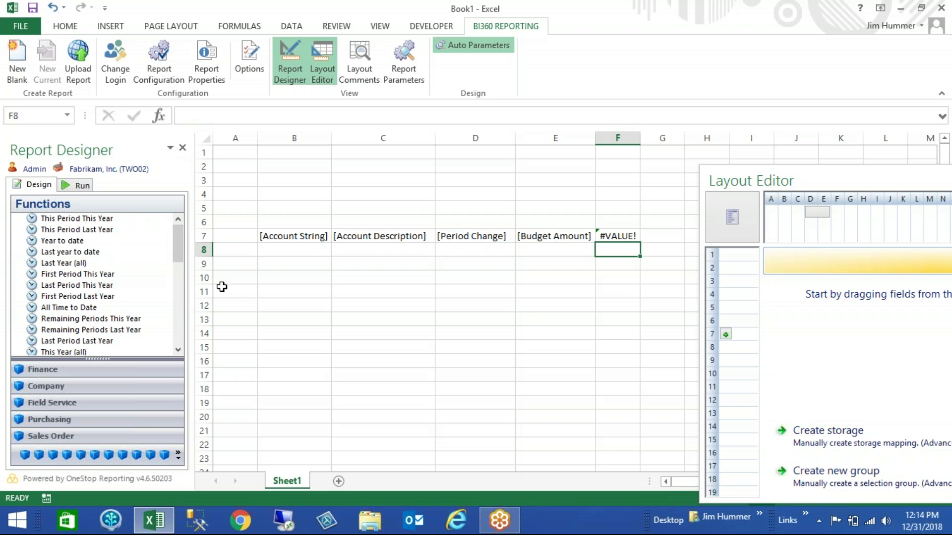
Step: Run the report for posting period 201701 and inspect the actual, budget and variance cells in row 9
click(76, 187)
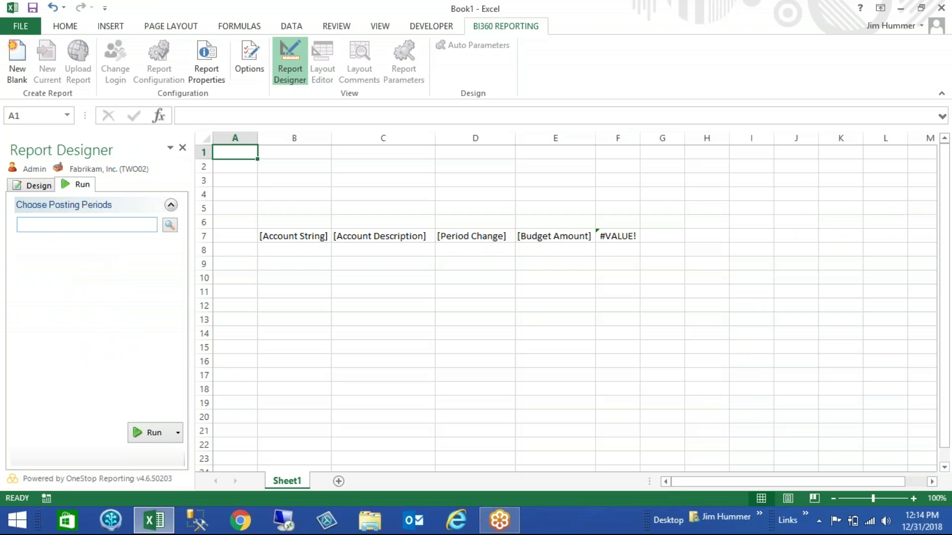
click(86, 225)
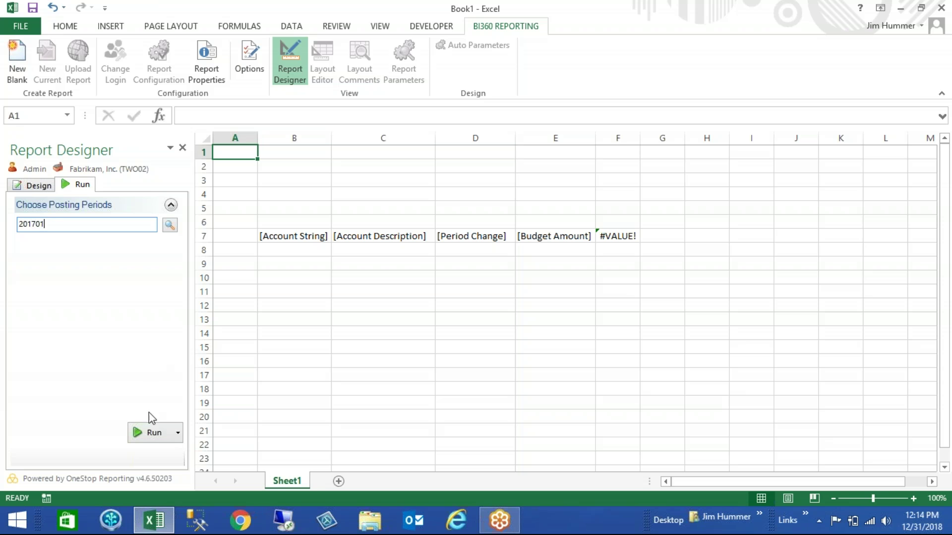
click(141, 434)
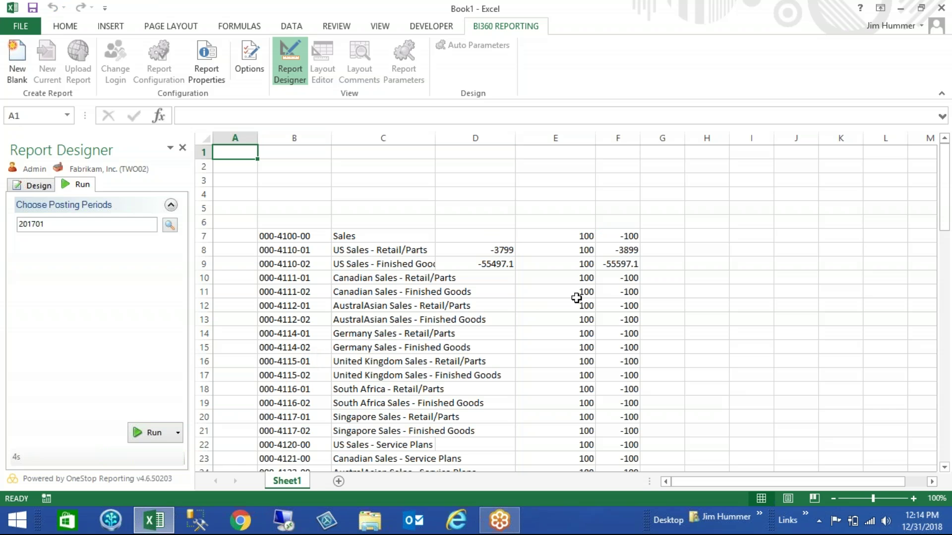
click(498, 264)
click(570, 264)
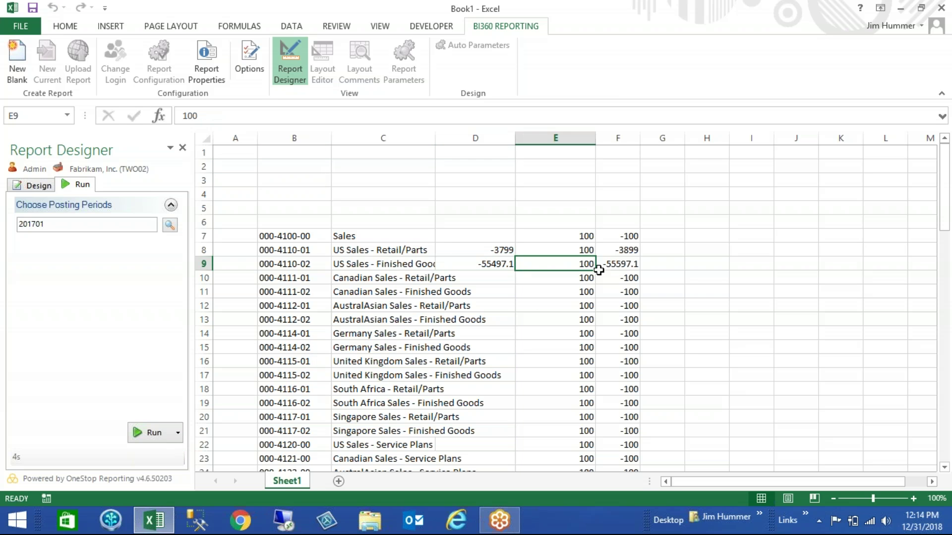
click(631, 265)
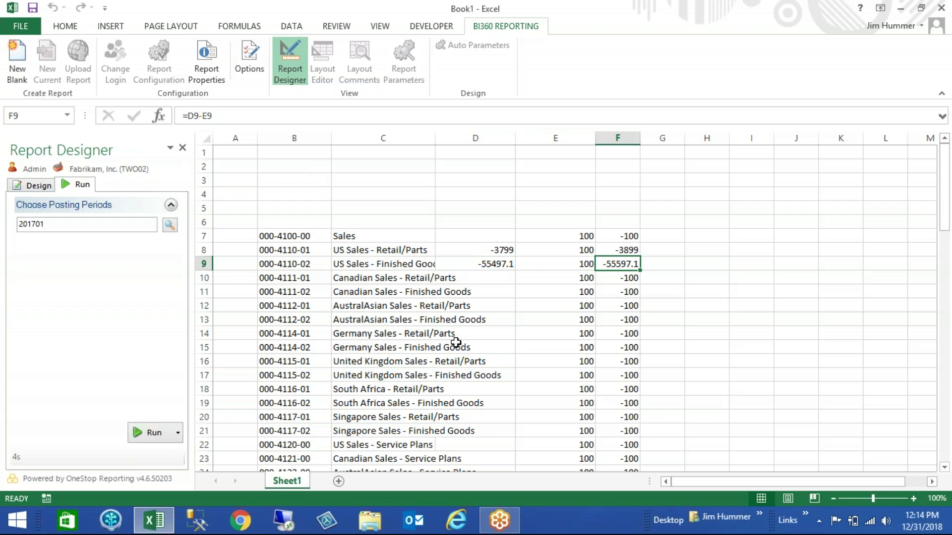
Step: Change the posting period to 201401 and run the report
drag(32, 224, 47, 229)
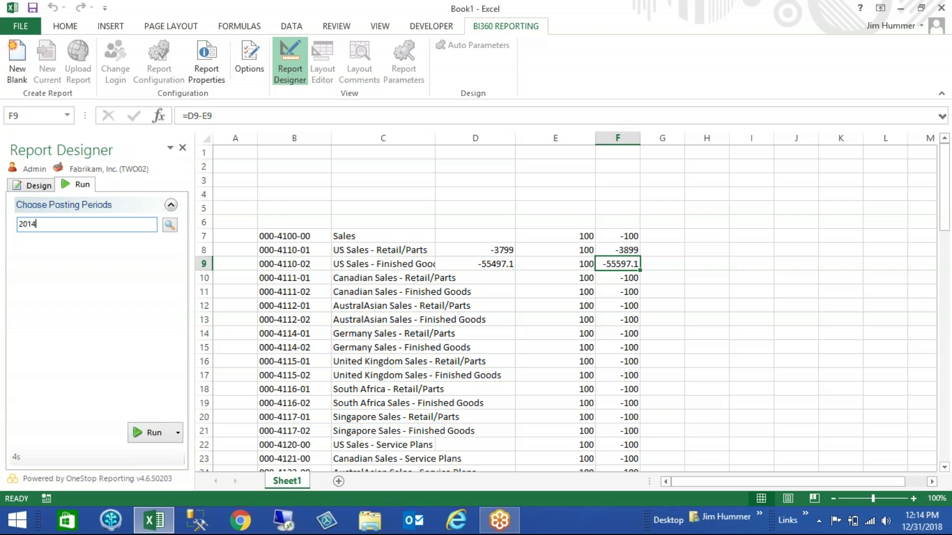
click(148, 433)
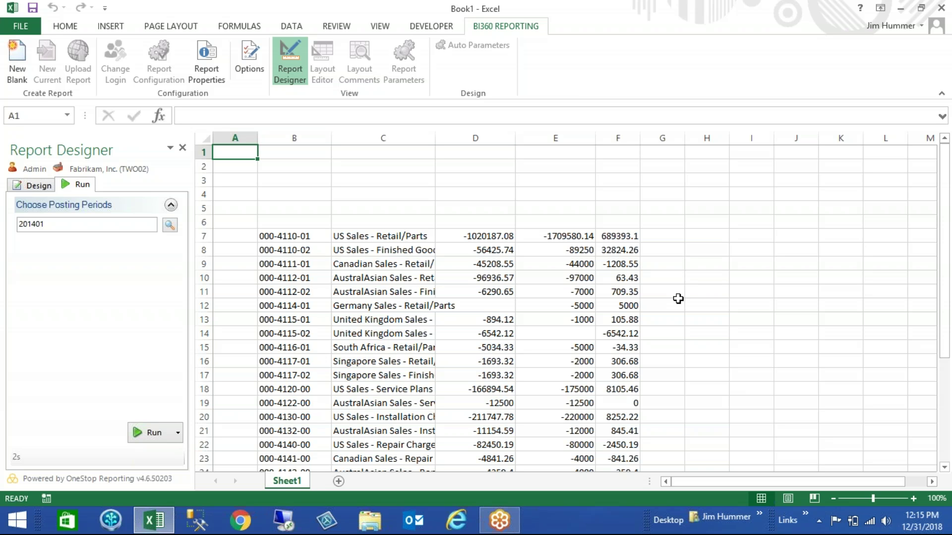
key(super+c)
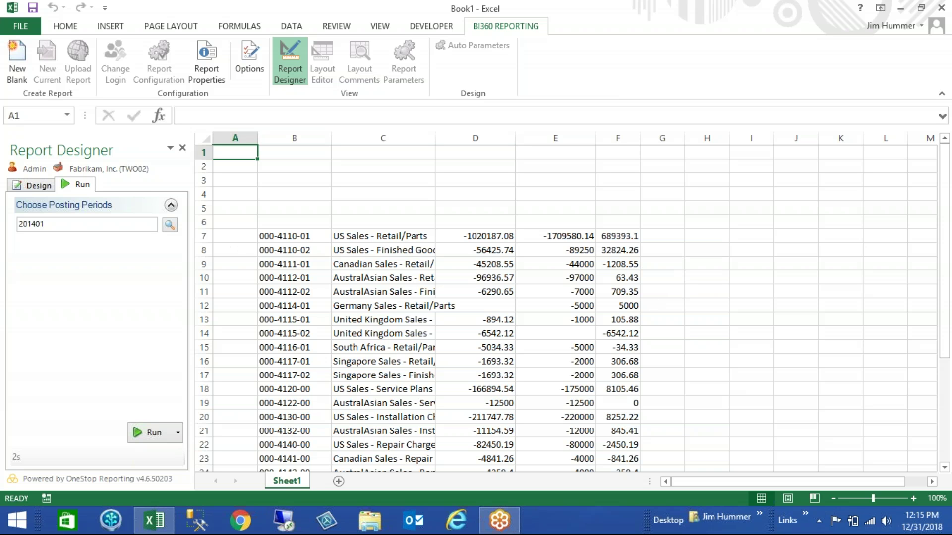
Step: Return to the report design and enter the column headings Actual, Budget and Var in cells D6, E6 and F6
click(30, 188)
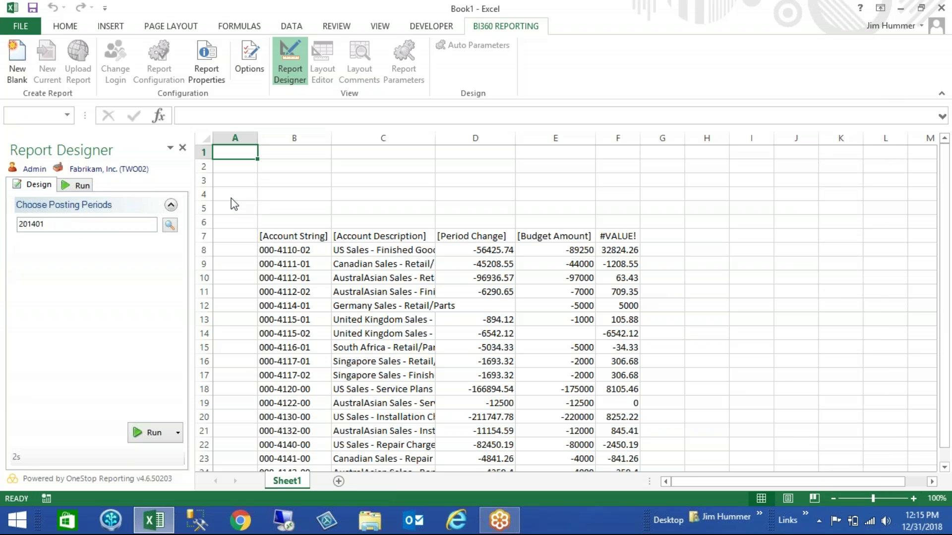
click(471, 224)
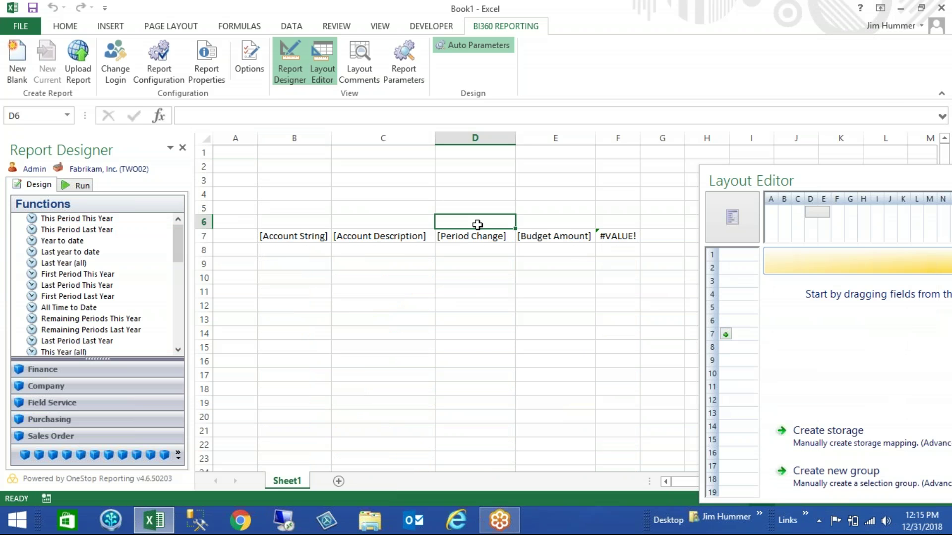
text(Actual)
key(Tab)
text(Bjudge)
key(BackSpace)
key(BackSpace)
key(BackSpace)
key(BackSpace)
key(BackSpace)
text(i)
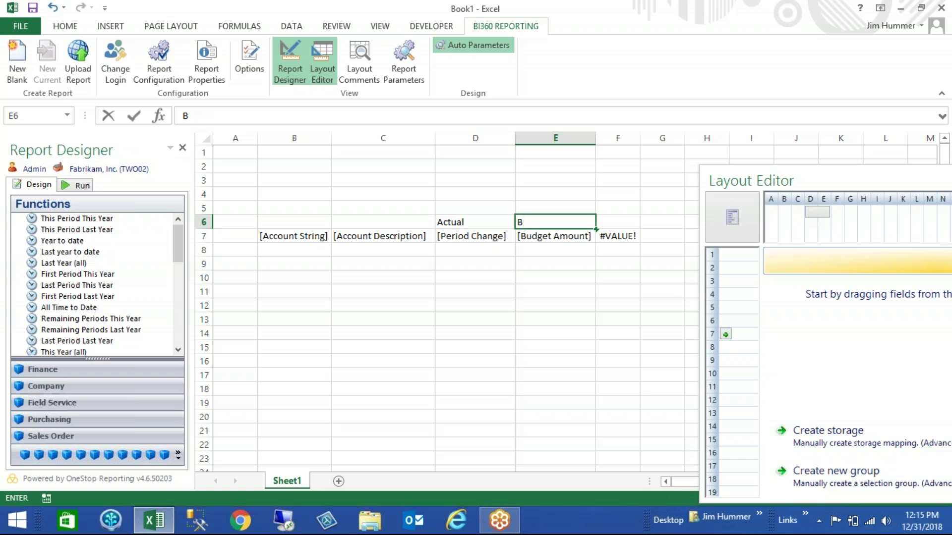
text(g)
key(BackSpace)
text(dget)
key(Tab)
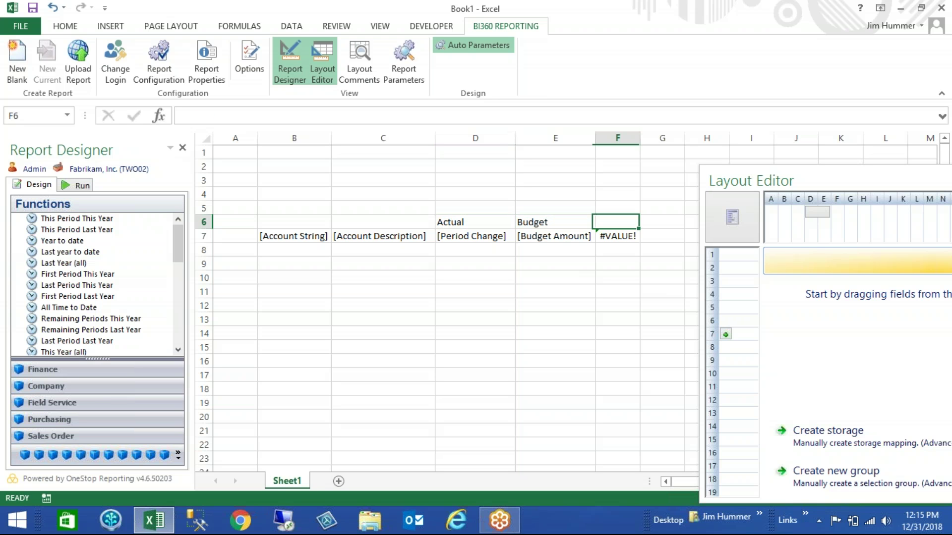
text(A)
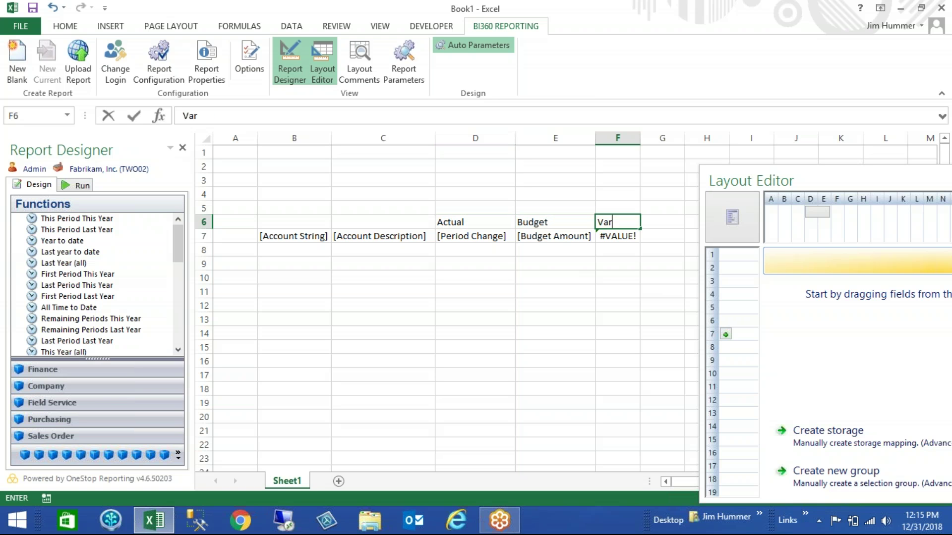
click(624, 235)
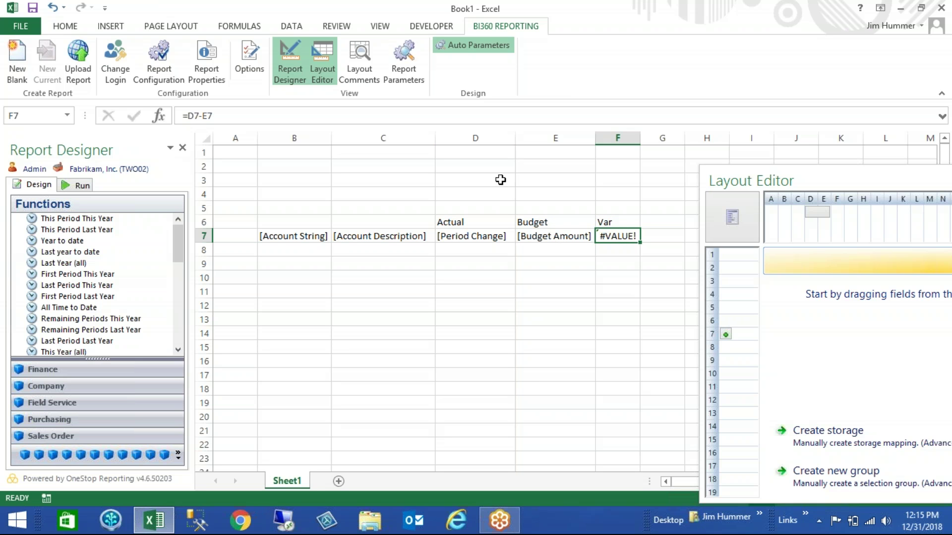
Step: Add filters to the headings in row 6 and run the report for posting period 201401
click(291, 26)
click(370, 61)
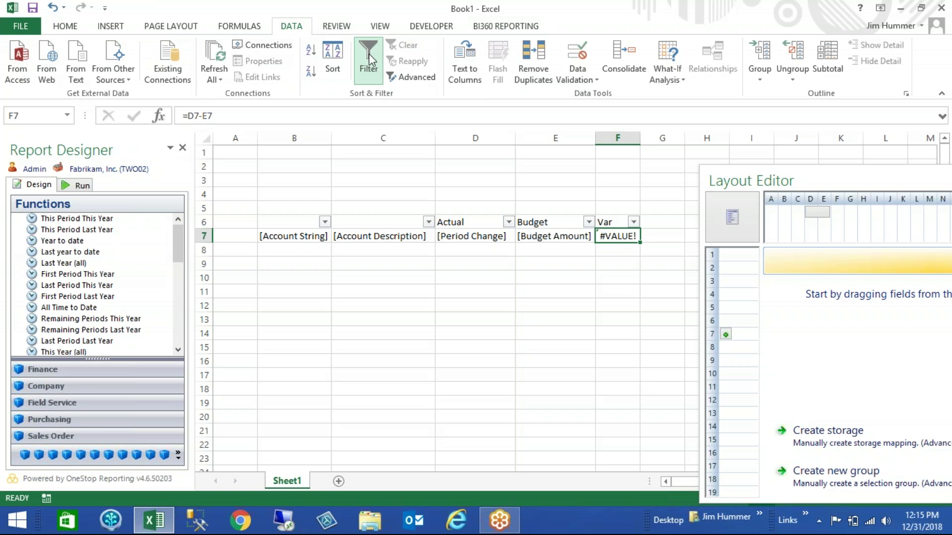
click(74, 184)
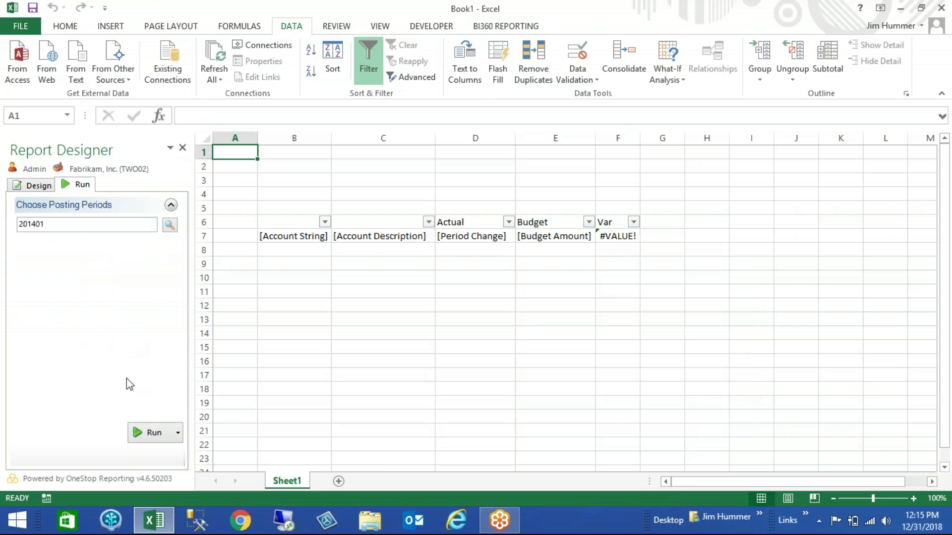
click(137, 433)
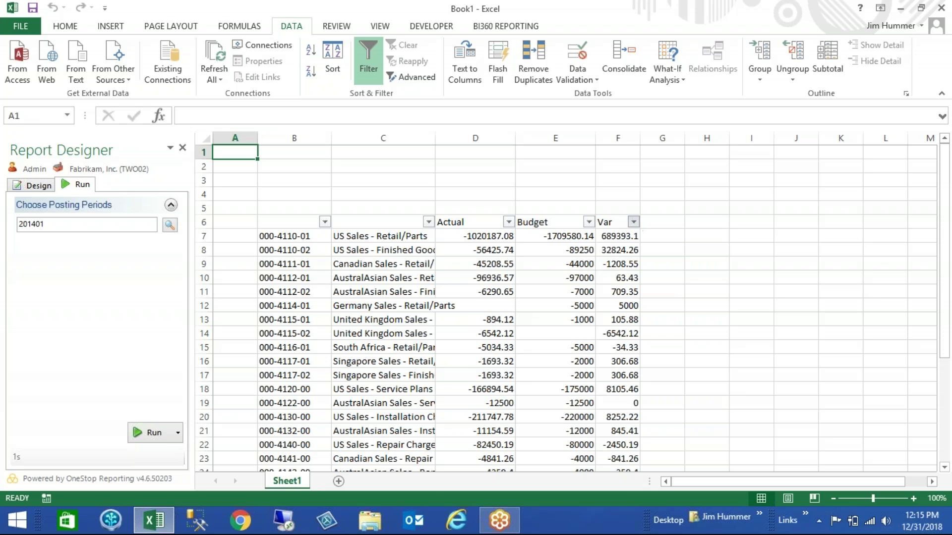
Step: Filter the Var column to show only rows with values greater than 10000
click(634, 222)
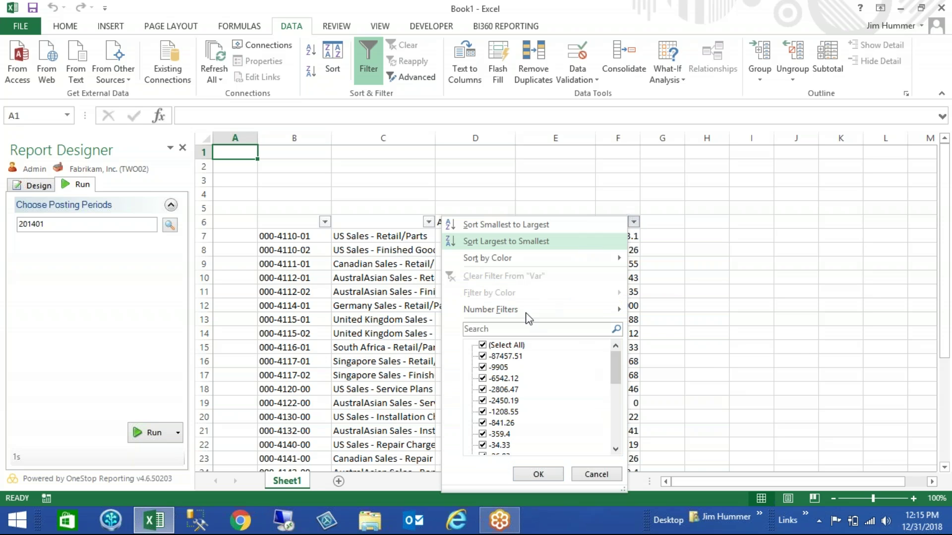
mouse_move(527, 316)
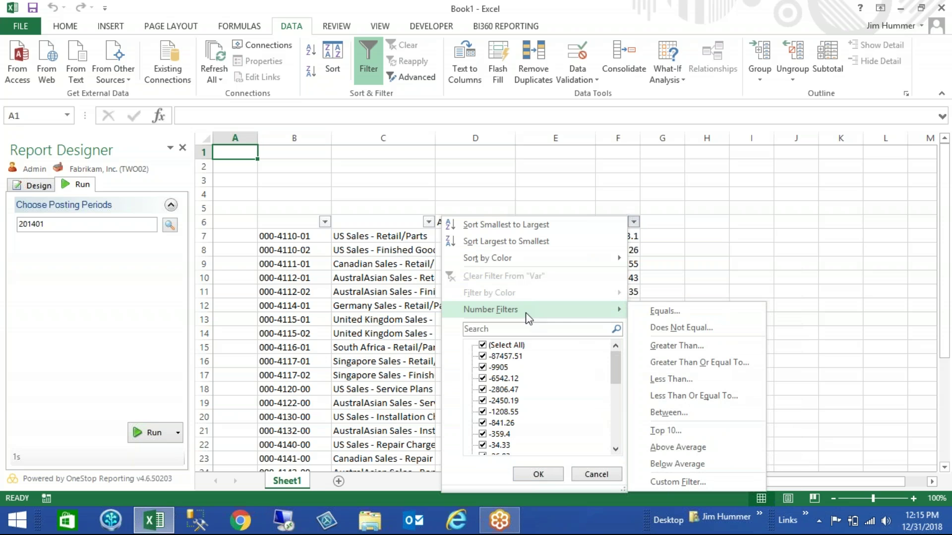
click(673, 351)
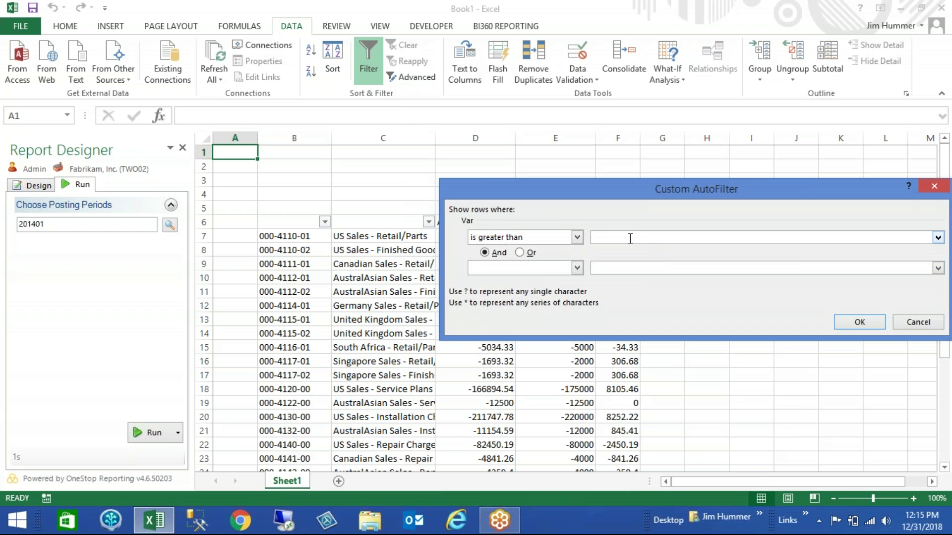
text(10000)
click(861, 322)
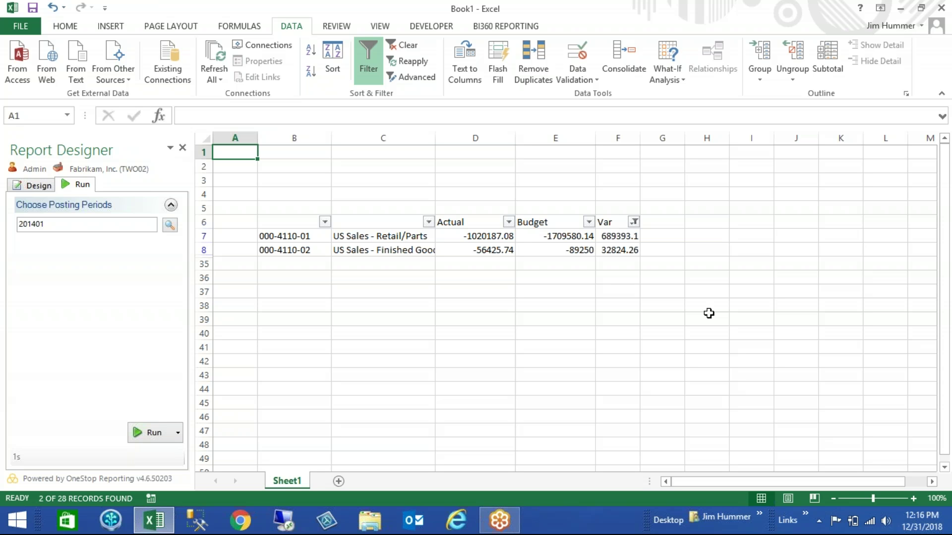
Step: Sort the filtered rows by Var from largest to smallest, and reverse the order to smallest to largest
click(634, 222)
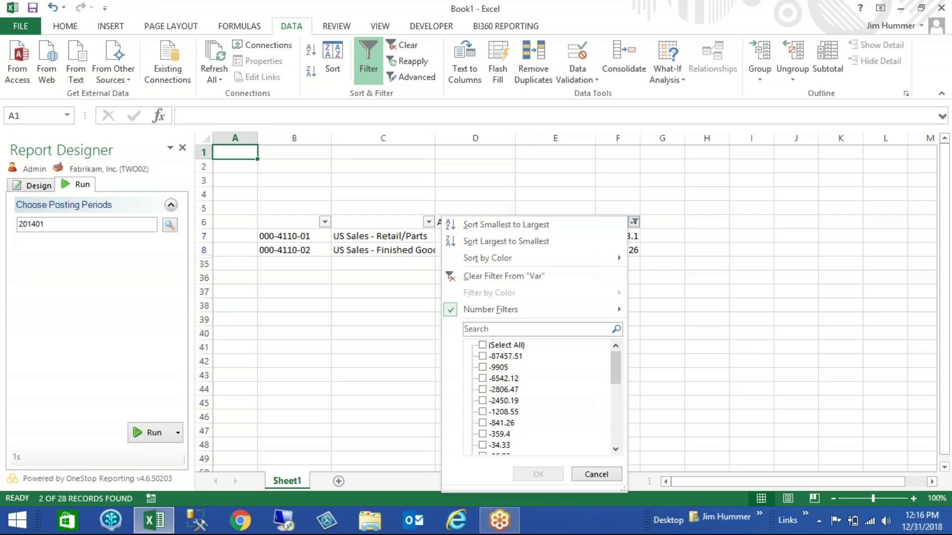
click(538, 242)
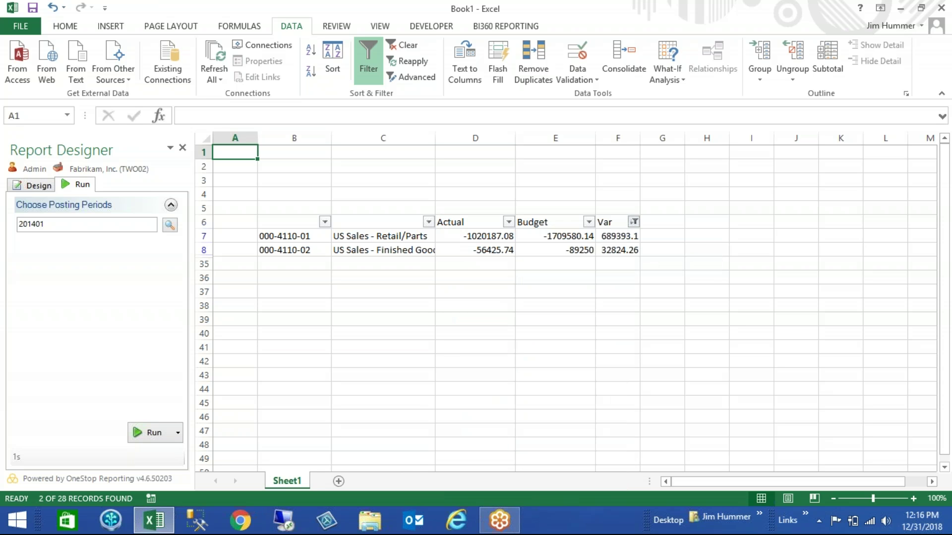
click(634, 222)
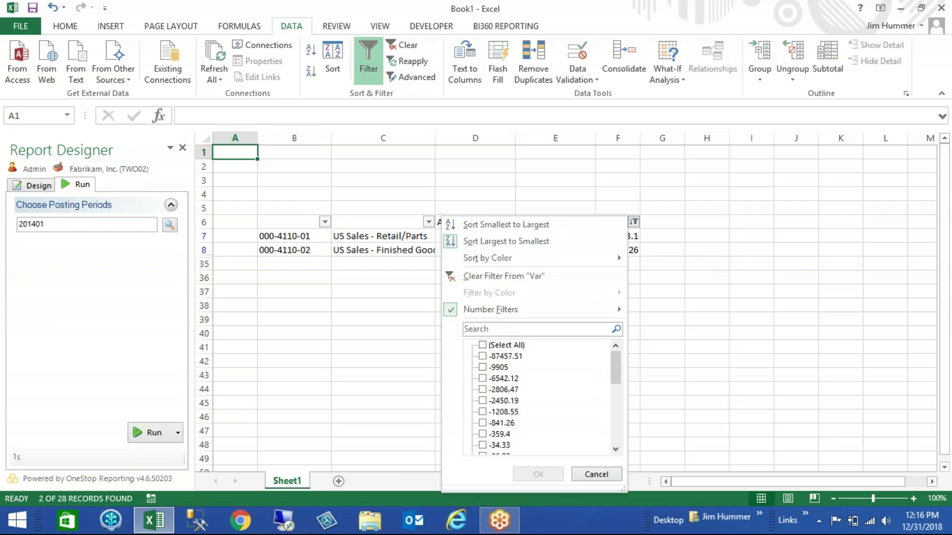
click(508, 225)
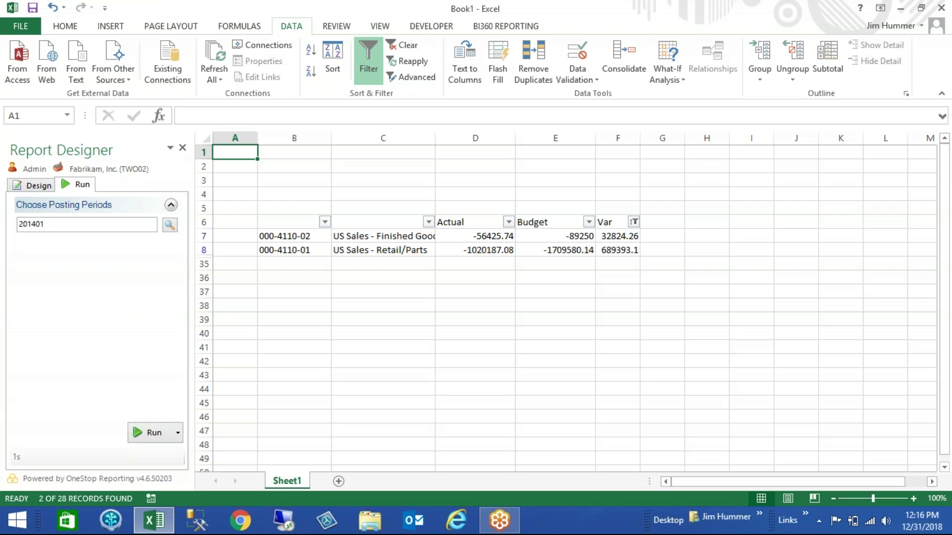
click(581, 15)
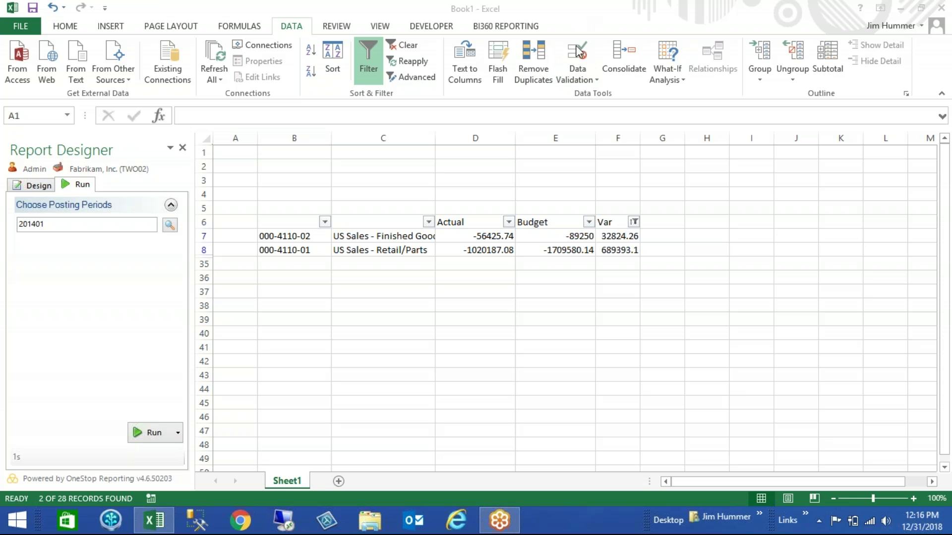